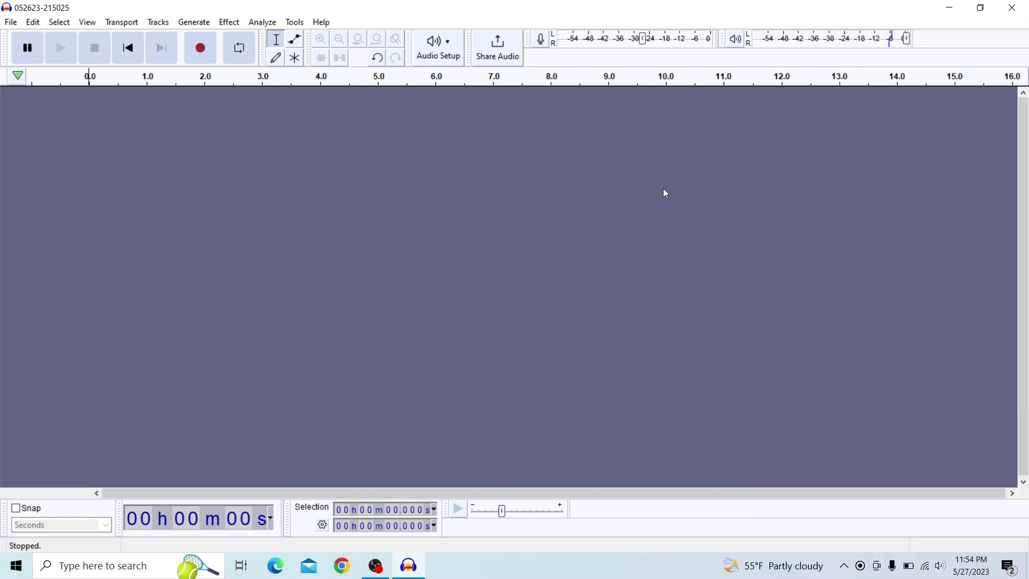
{"action": "left_click", "coordinate": [11, 23]}
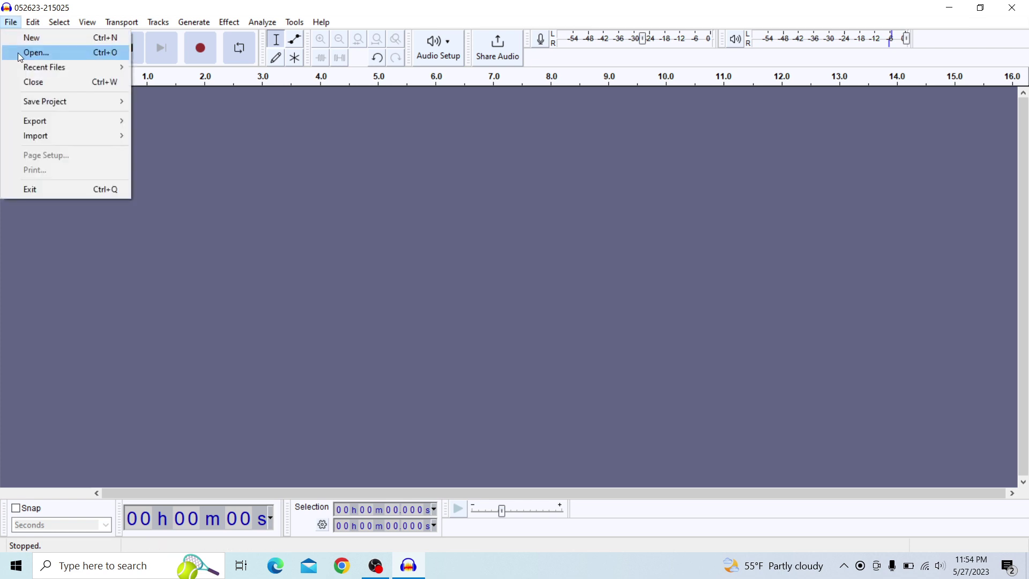
{"action": "left_click", "coordinate": [32, 52]}
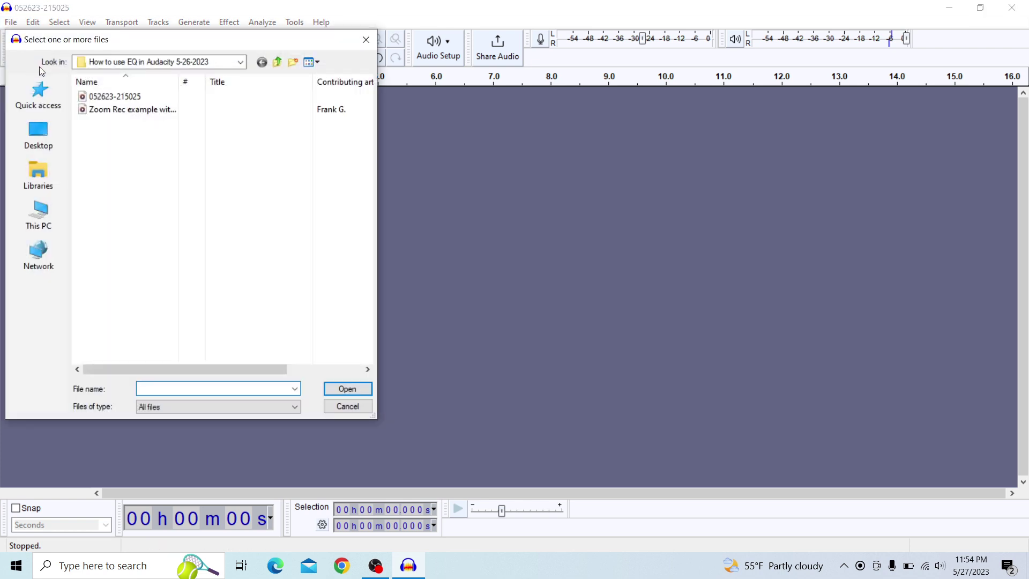
{"action": "left_click", "coordinate": [126, 101]}
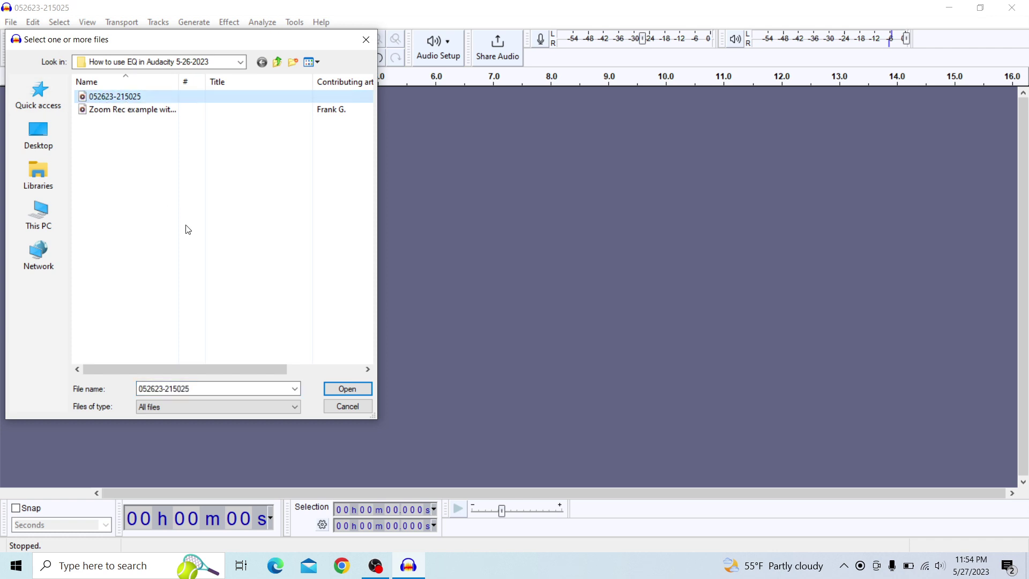
{"action": "left_click", "coordinate": [344, 391]}
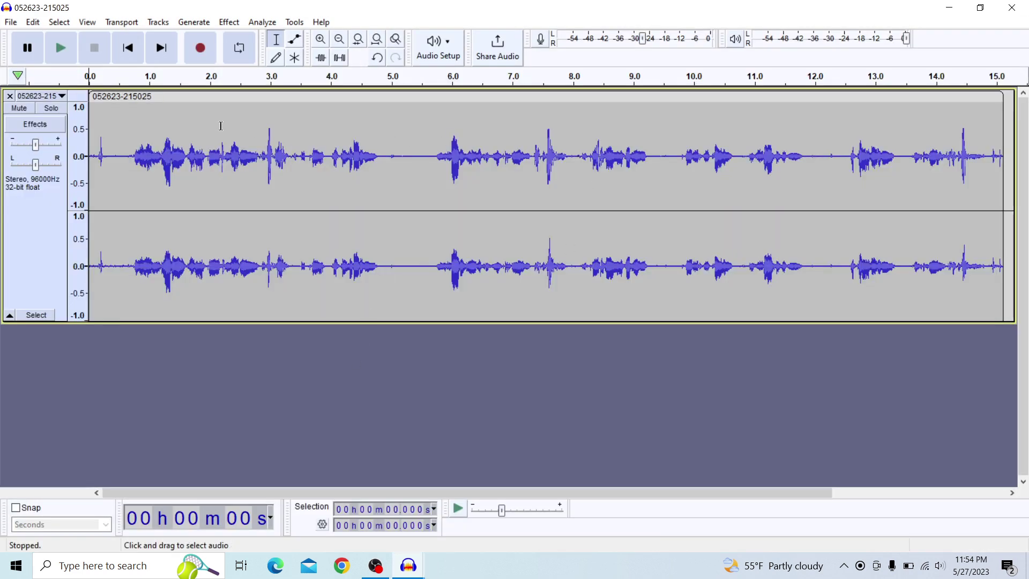
{"action": "left_click", "coordinate": [61, 52]}
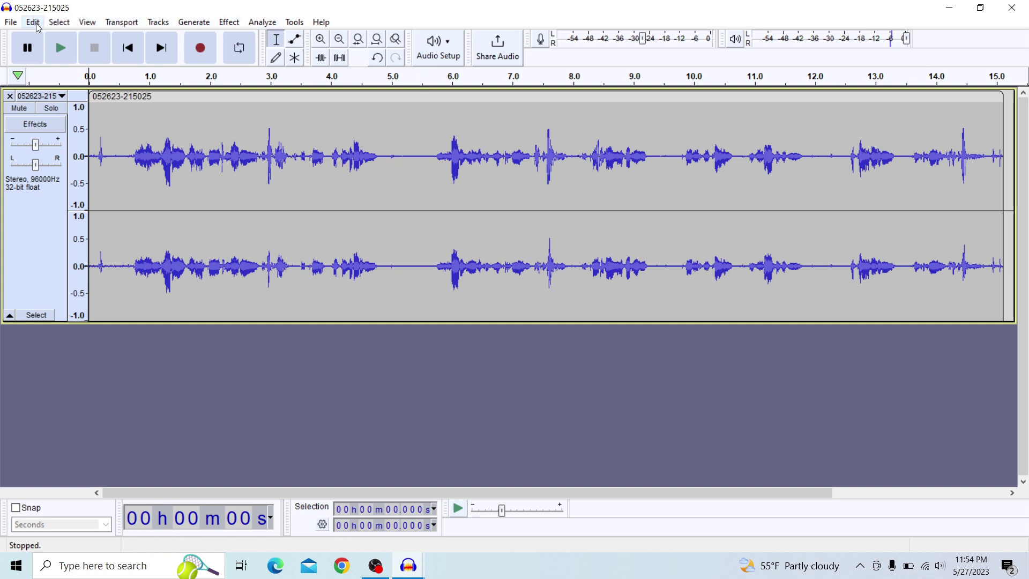
{"action": "left_click", "coordinate": [237, 27]}
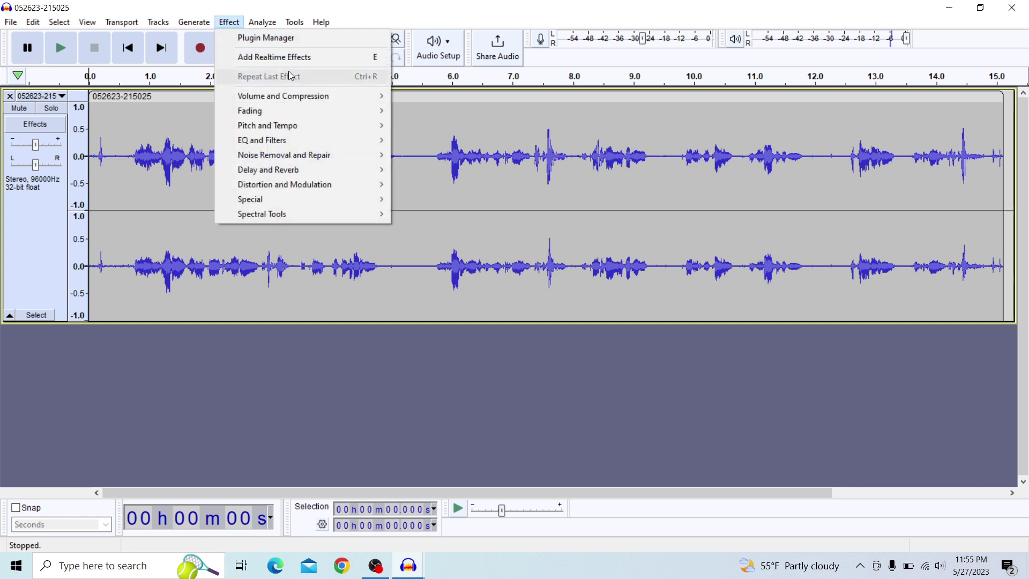
- Open Filter Curve EQ from the EQ and Filters effects and flatten the curve to 0 dB
{"action": "mouse_move", "coordinate": [296, 142]}
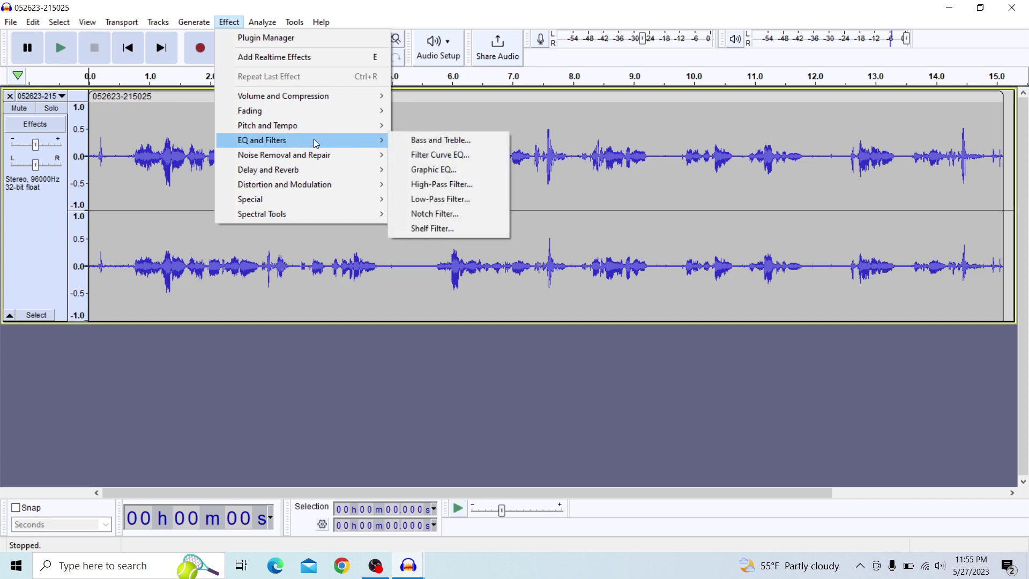
{"action": "left_click", "coordinate": [451, 155]}
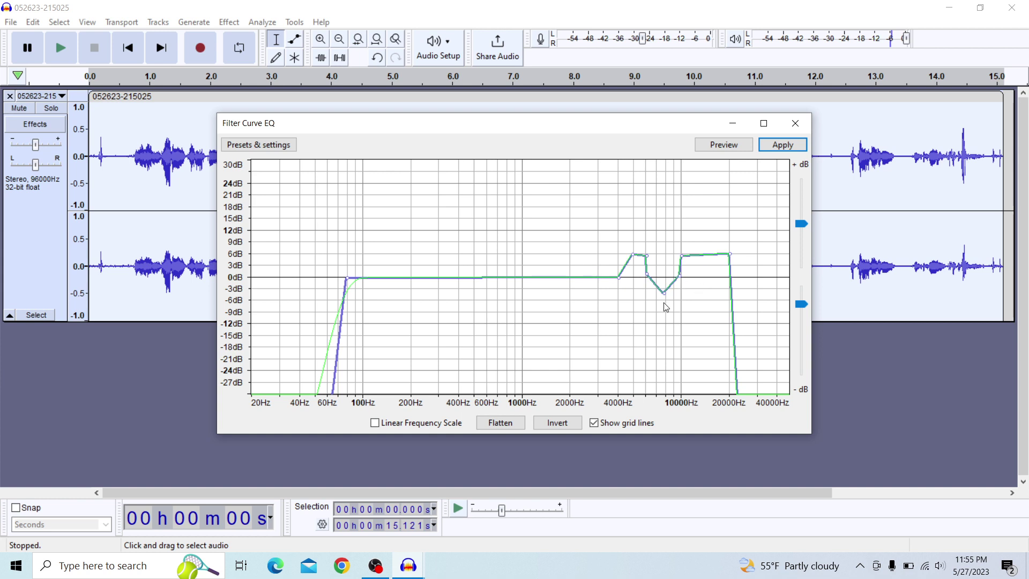
{"action": "left_click", "coordinate": [509, 424]}
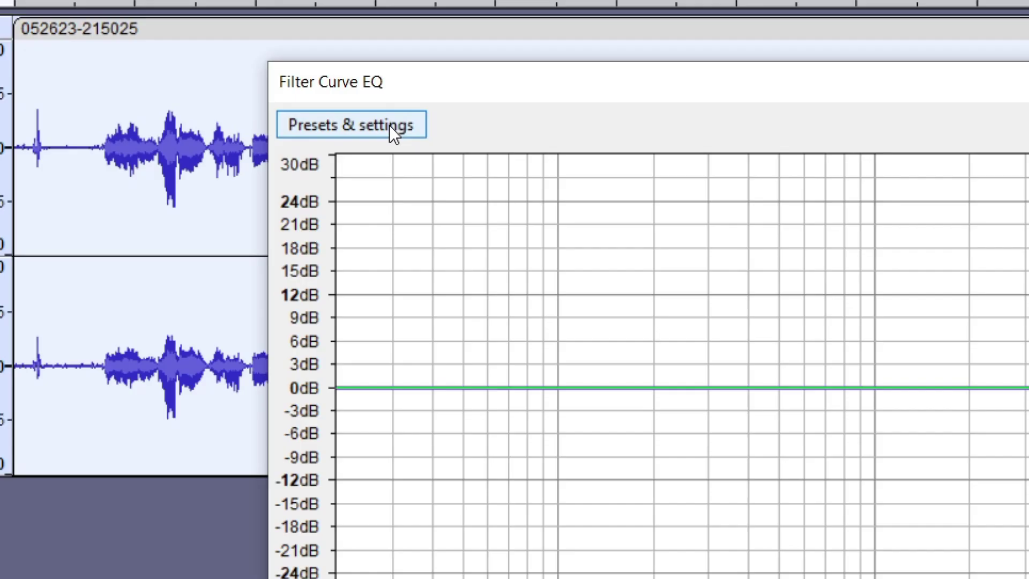
{"action": "left_click", "coordinate": [135, 92]}
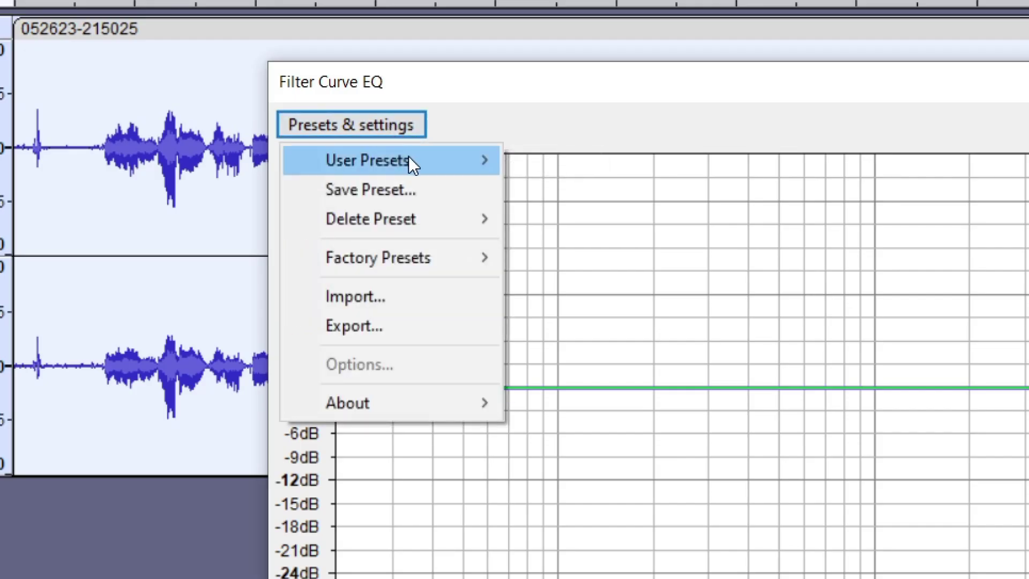
- Load the Low rolloff for speech factory preset into Filter Curve EQ
{"action": "mouse_move", "coordinate": [419, 159]}
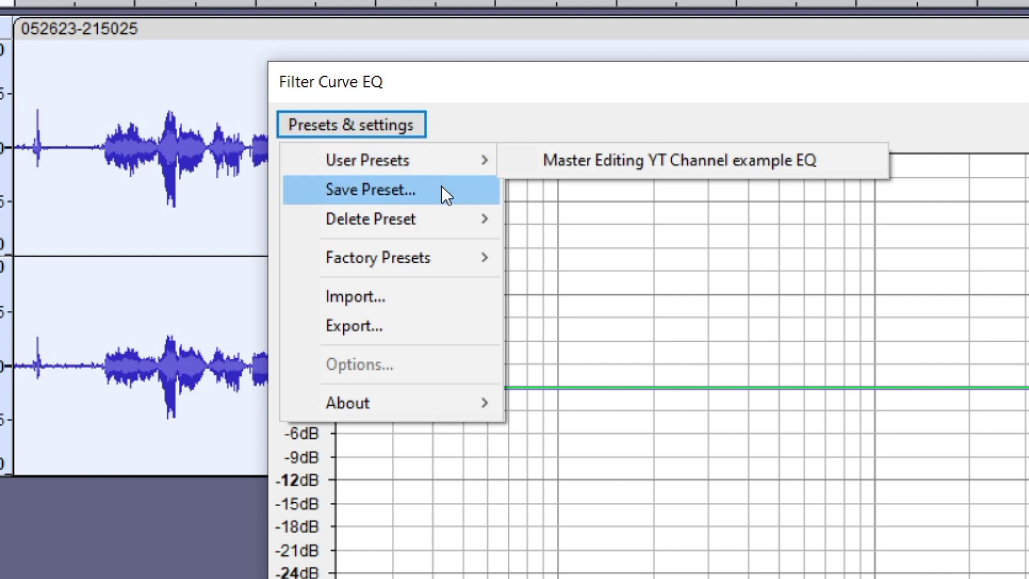
{"action": "mouse_move", "coordinate": [457, 226]}
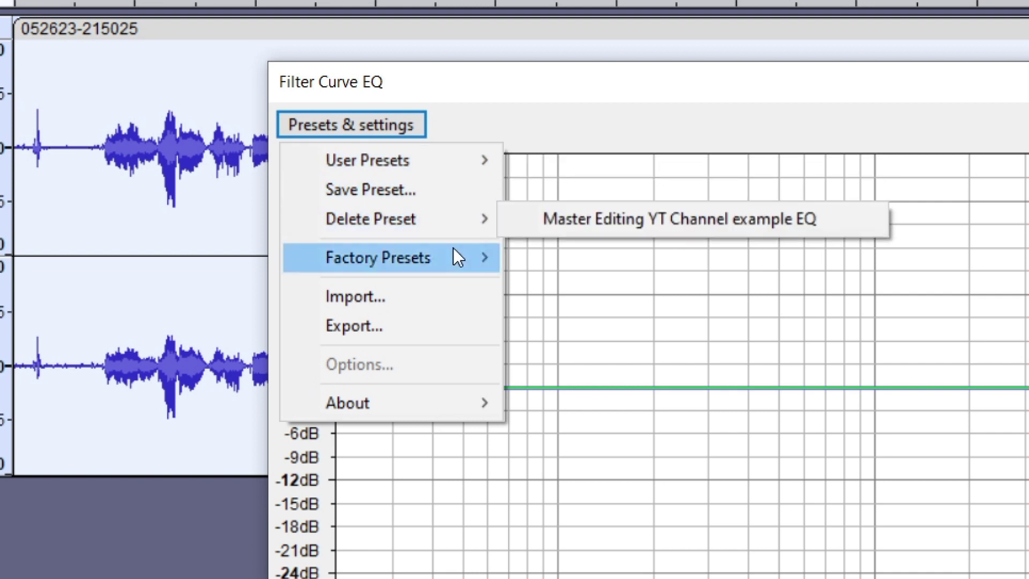
{"action": "mouse_move", "coordinate": [454, 262]}
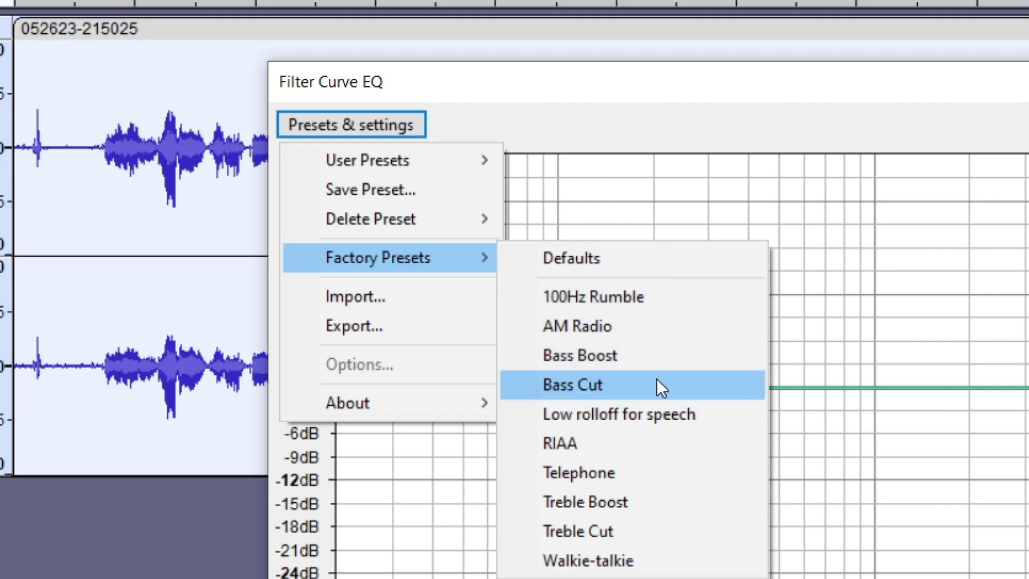
{"action": "left_click", "coordinate": [651, 412]}
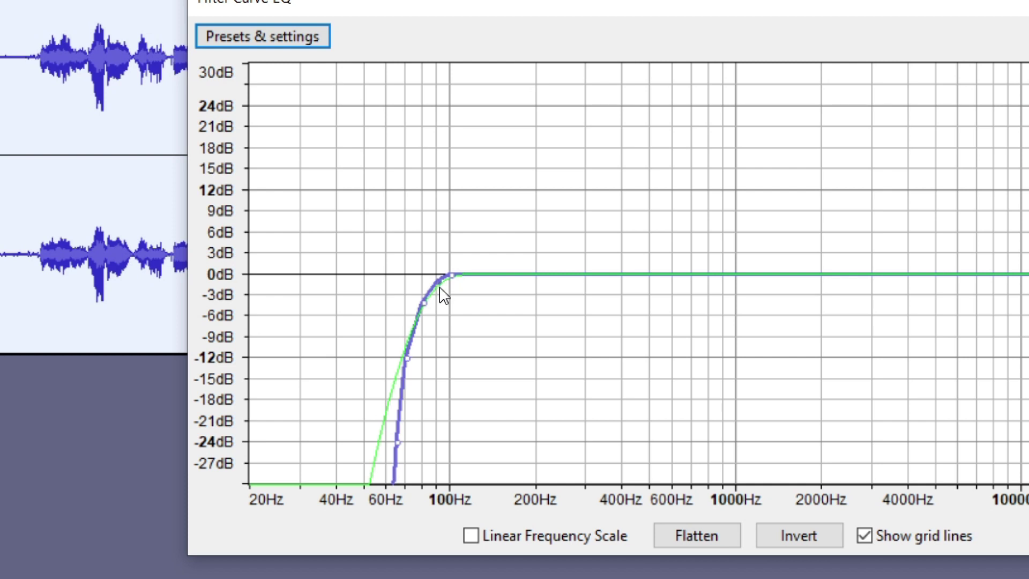
- Steepen the curve's knee near 90Hz, pulling it to about -7dB and nudging the -12dB point
{"action": "left_click_drag", "start_coordinate": [440, 292], "coordinate": [435, 298]}
{"action": "left_click_drag", "start_coordinate": [422, 303], "coordinate": [418, 320]}
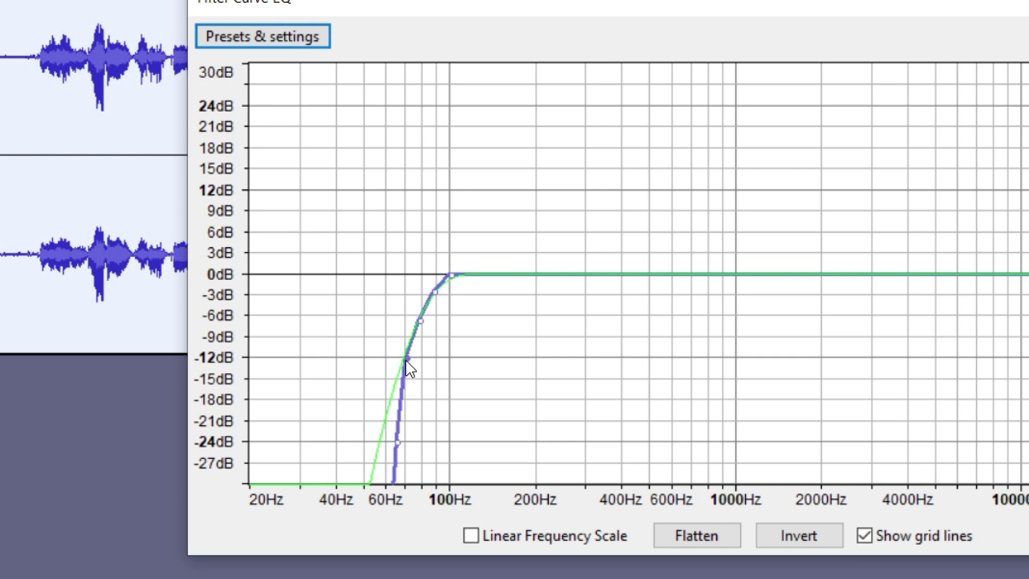
{"action": "left_click_drag", "start_coordinate": [406, 359], "coordinate": [408, 363]}
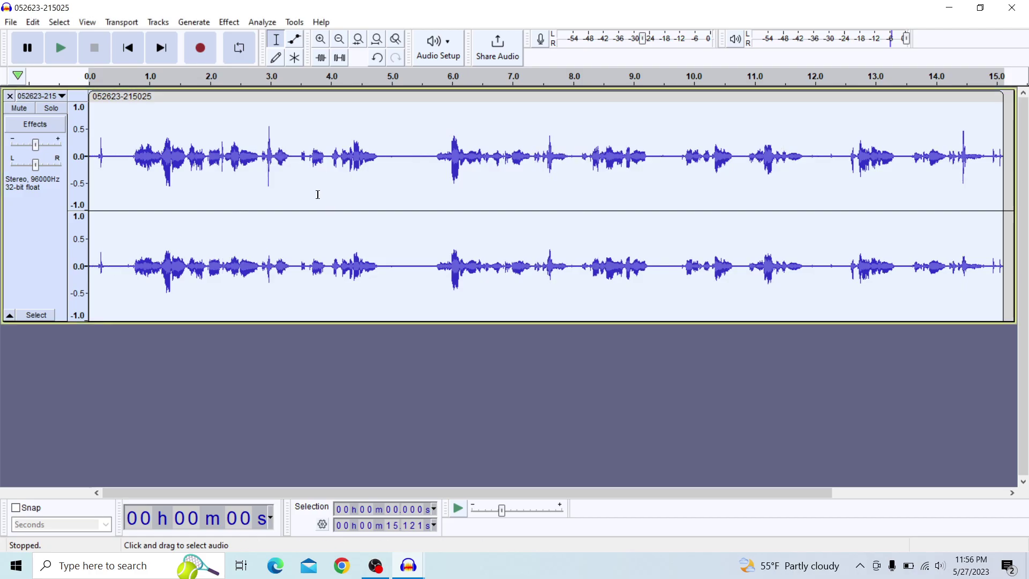
- Play the EQ-processed recording, then pause it
{"action": "left_click", "coordinate": [56, 51]}
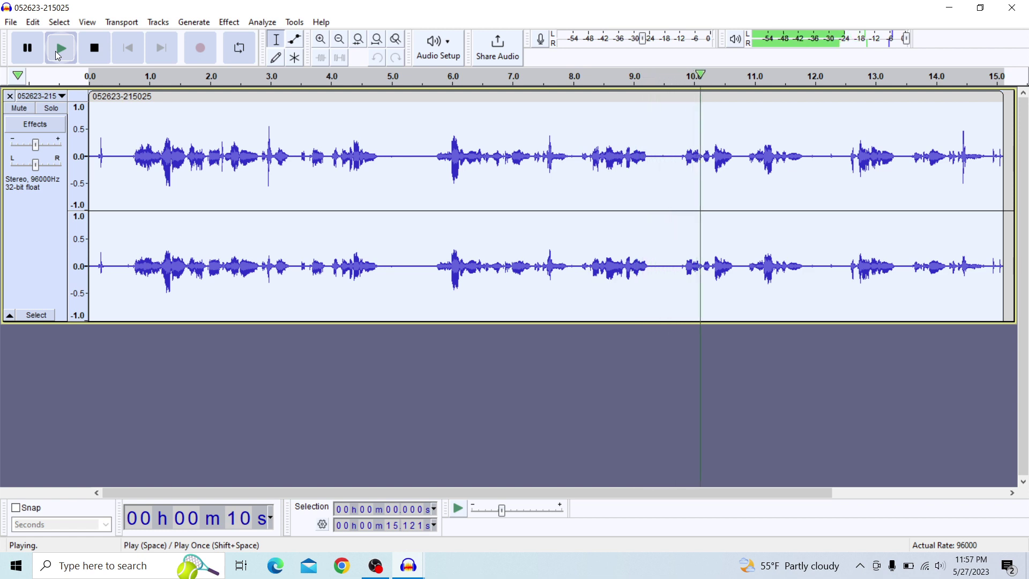
{"action": "left_click", "coordinate": [28, 48]}
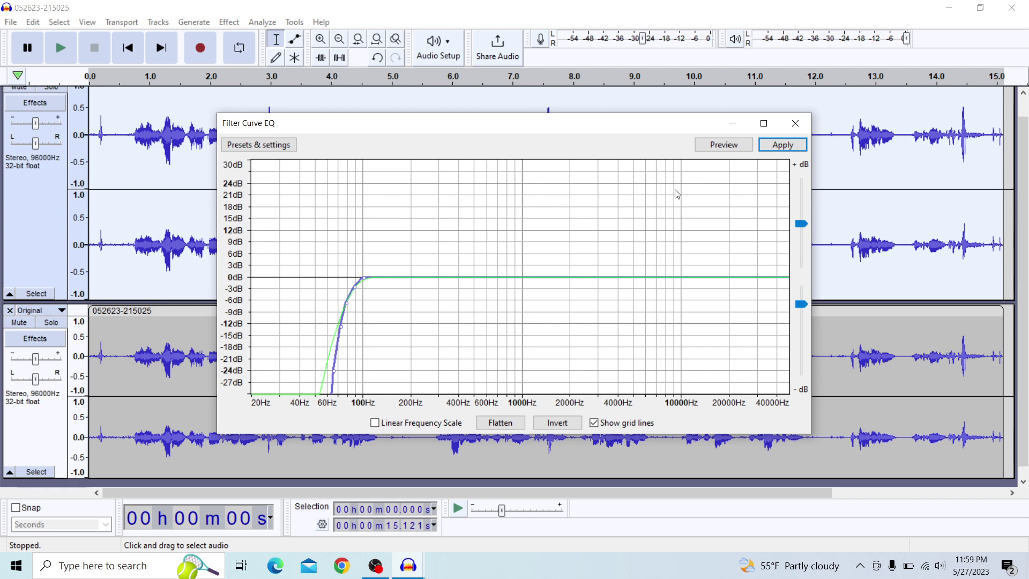
- Load the Treble Boost preset, lower the boost to about 1.5dB, and preview the voice
{"action": "left_click", "coordinate": [279, 151]}
{"action": "mouse_move", "coordinate": [289, 212]}
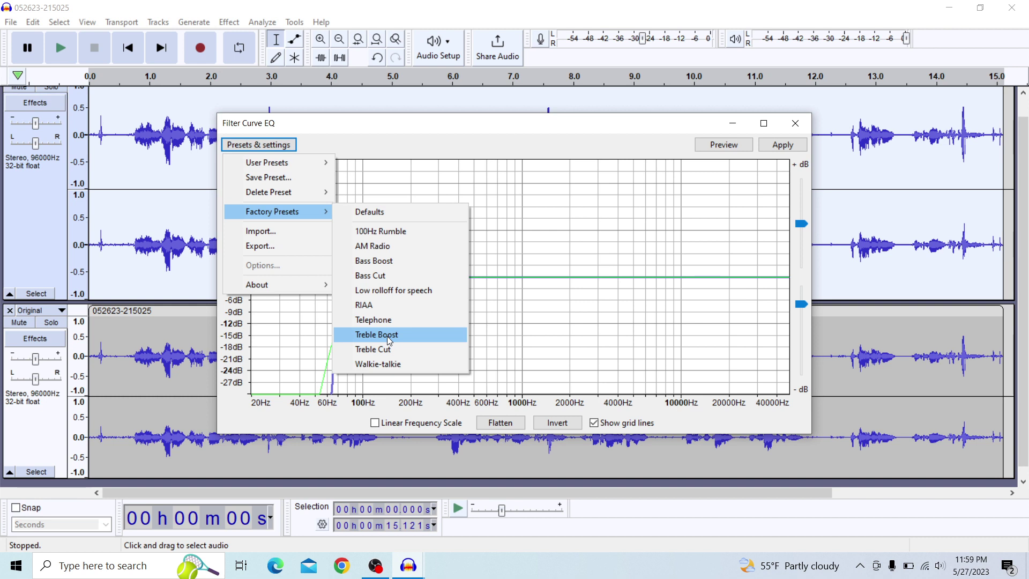
{"action": "left_click", "coordinate": [389, 335]}
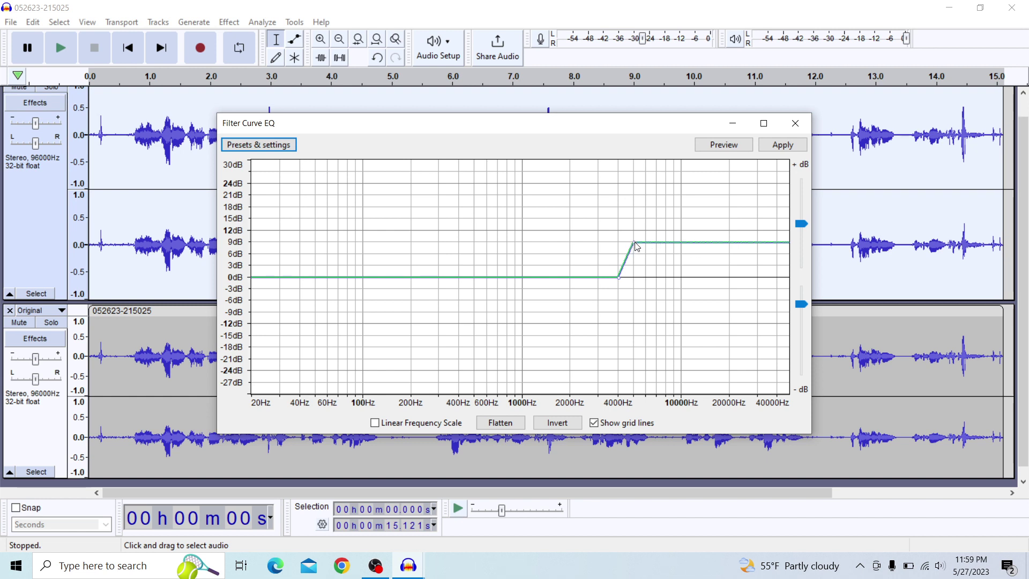
{"action": "left_click_drag", "start_coordinate": [635, 246], "coordinate": [633, 266]}
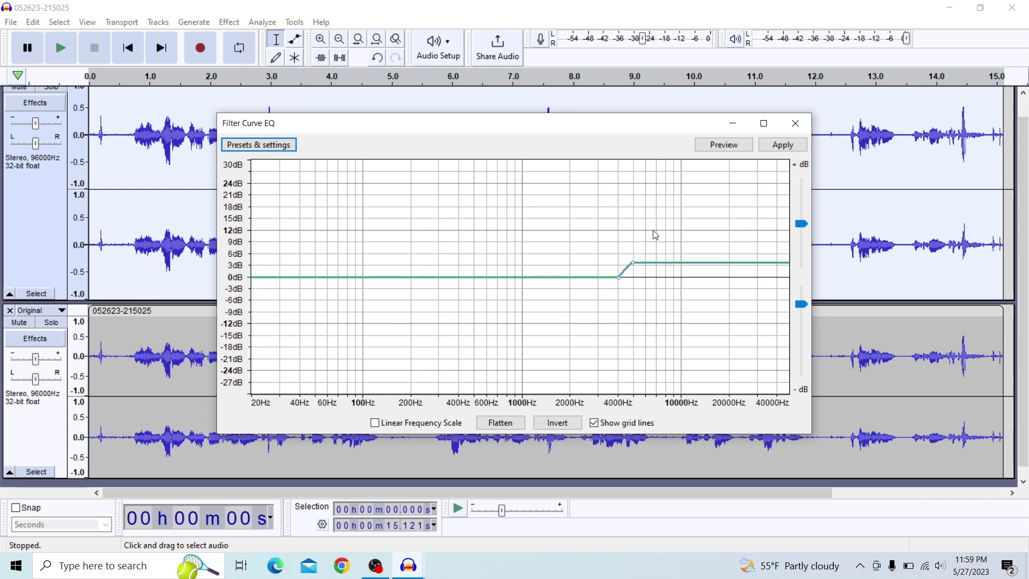
{"action": "left_click", "coordinate": [722, 146]}
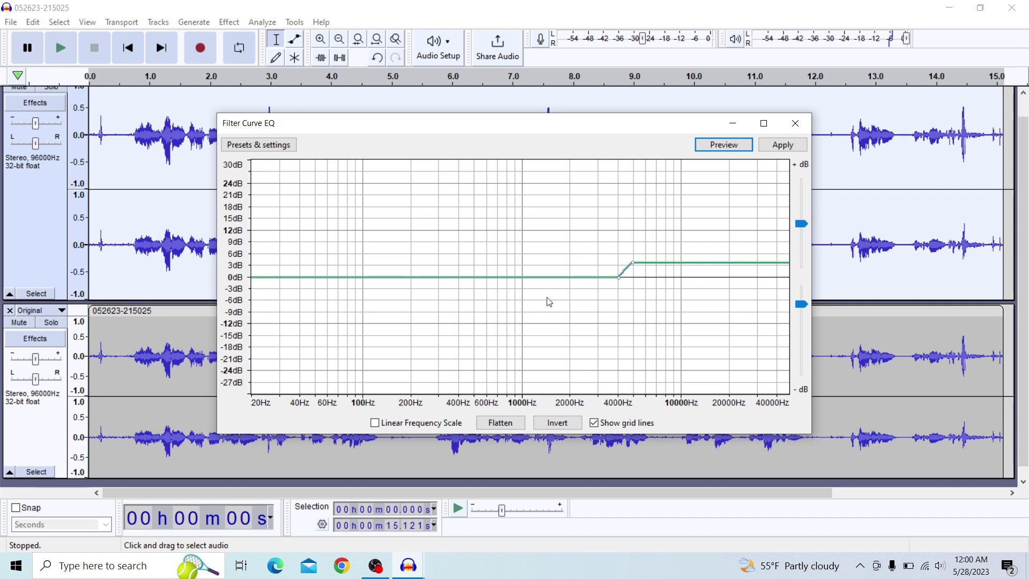
{"action": "left_click", "coordinate": [375, 422]}
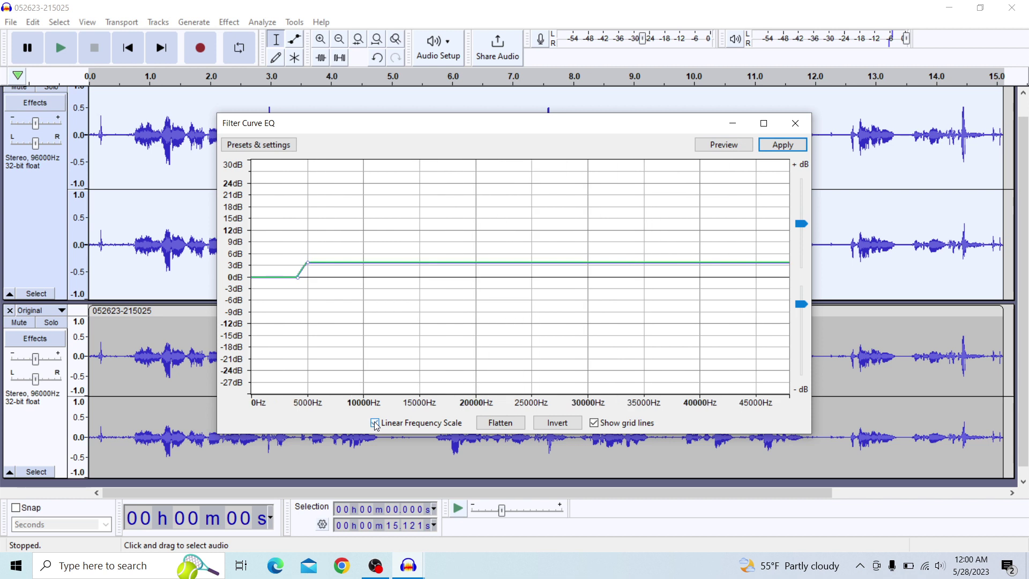
- Lower the graph's dB range and cut frequencies steeply above about 5000Hz on a linear frequency scale
{"action": "left_click", "coordinate": [798, 321]}
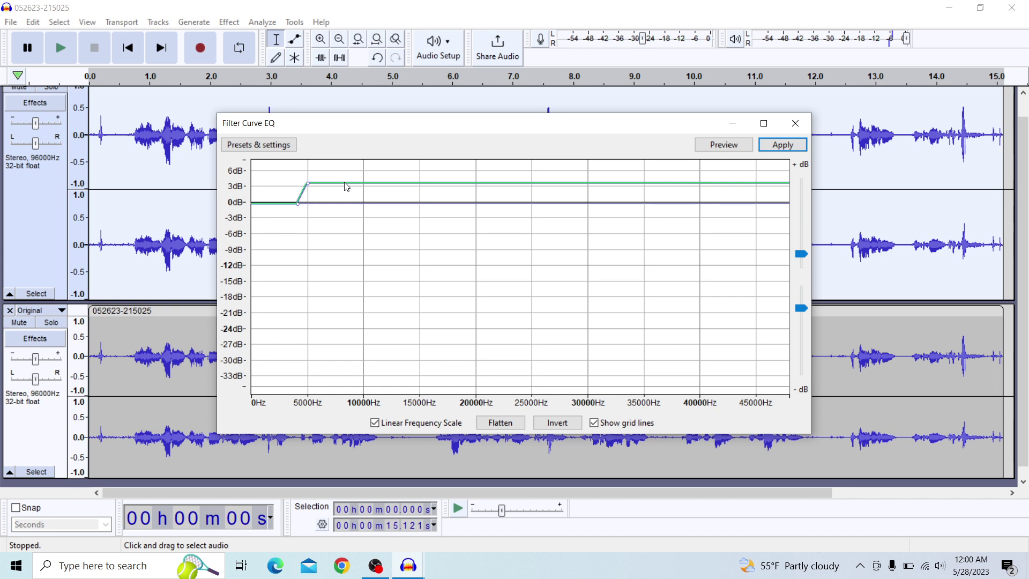
{"action": "left_click_drag", "start_coordinate": [352, 188], "coordinate": [366, 375]}
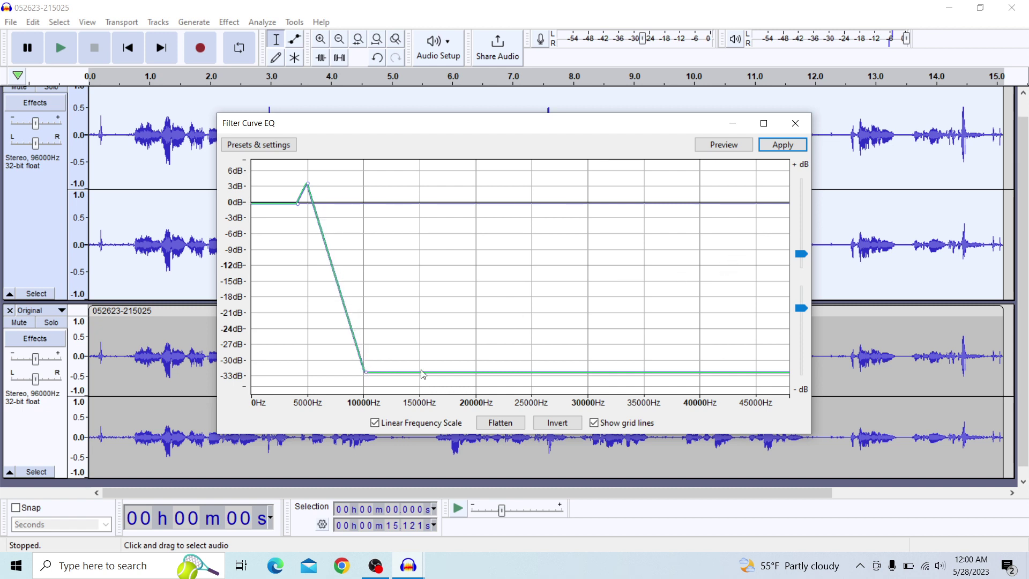
{"action": "left_click", "coordinate": [374, 423]}
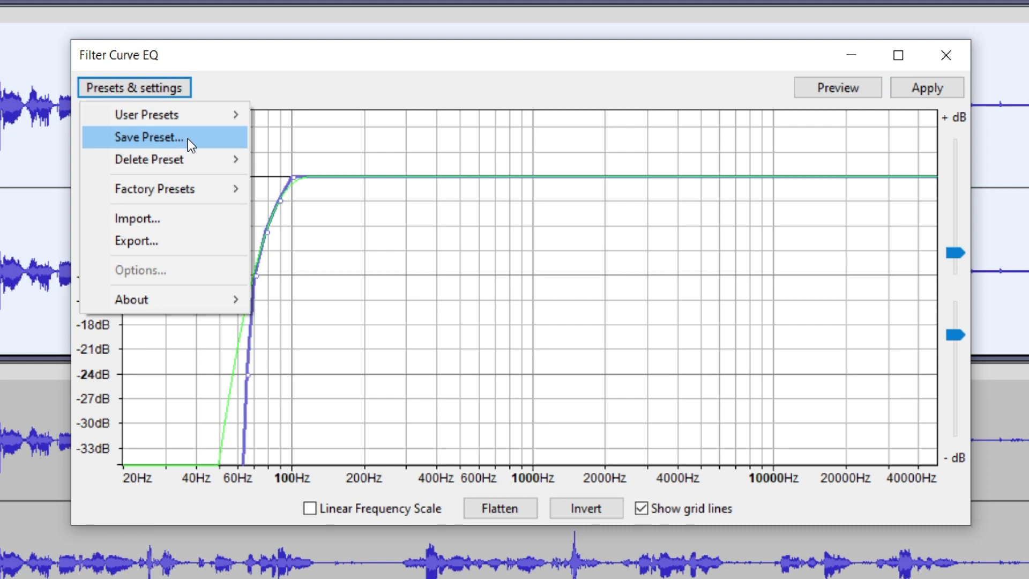
- Cancel saving a preset, then load and apply the Master Editing YT Channel example EQ user preset
{"action": "left_click", "coordinate": [188, 138]}
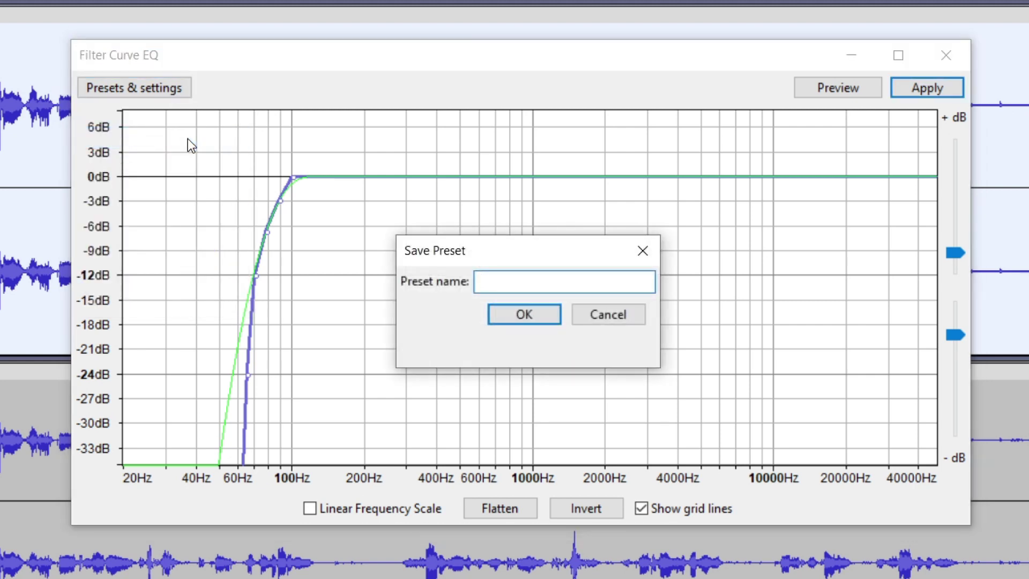
{"action": "left_click", "coordinate": [628, 318]}
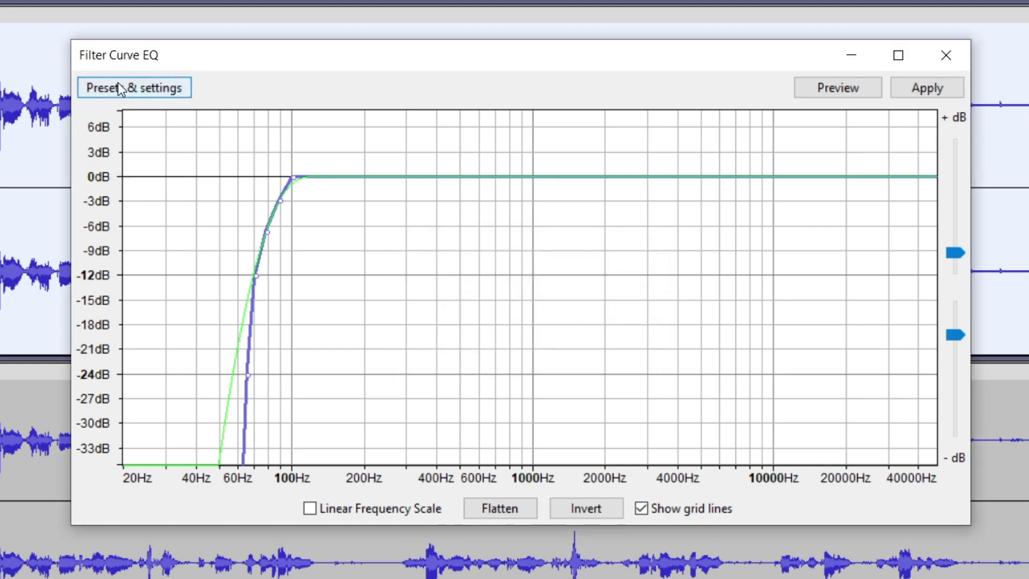
{"action": "left_click", "coordinate": [141, 86]}
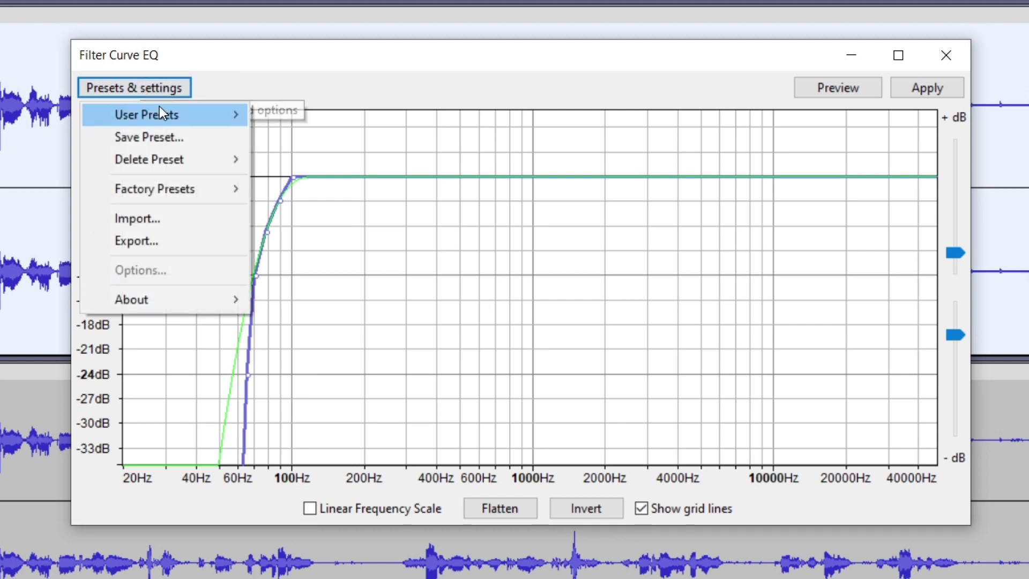
{"action": "mouse_move", "coordinate": [175, 111]}
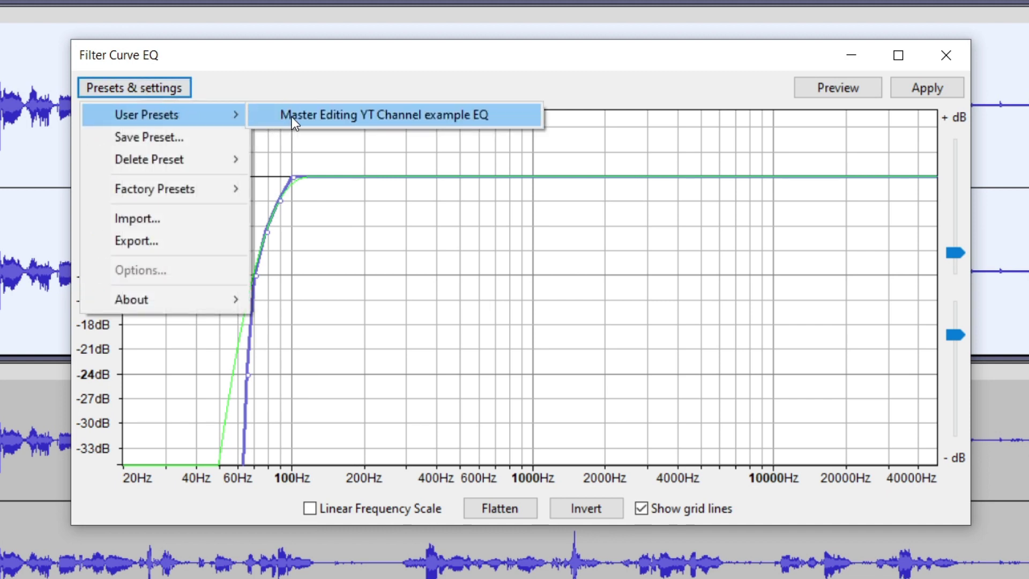
{"action": "left_click", "coordinate": [346, 115]}
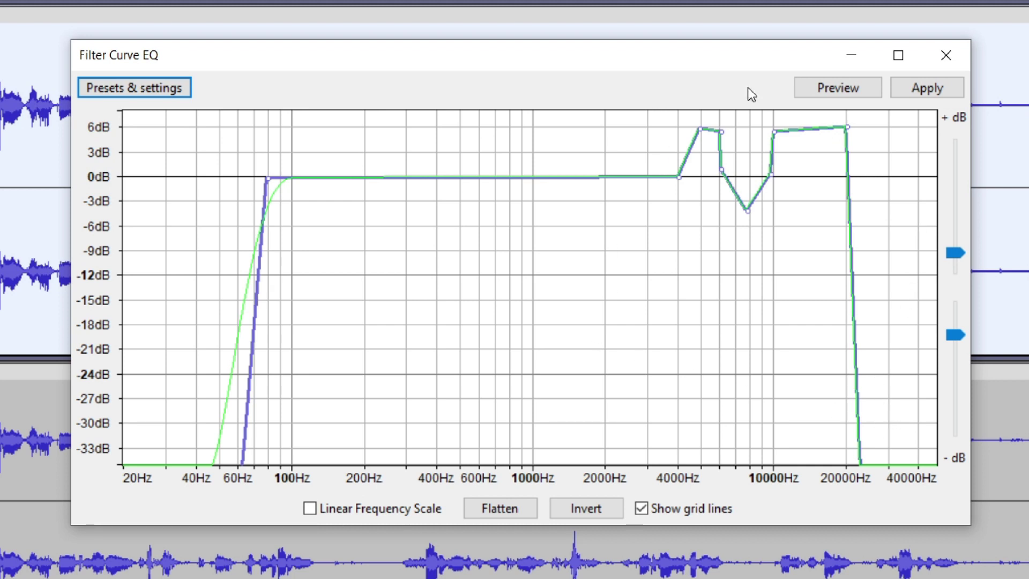
{"action": "left_click", "coordinate": [922, 92]}
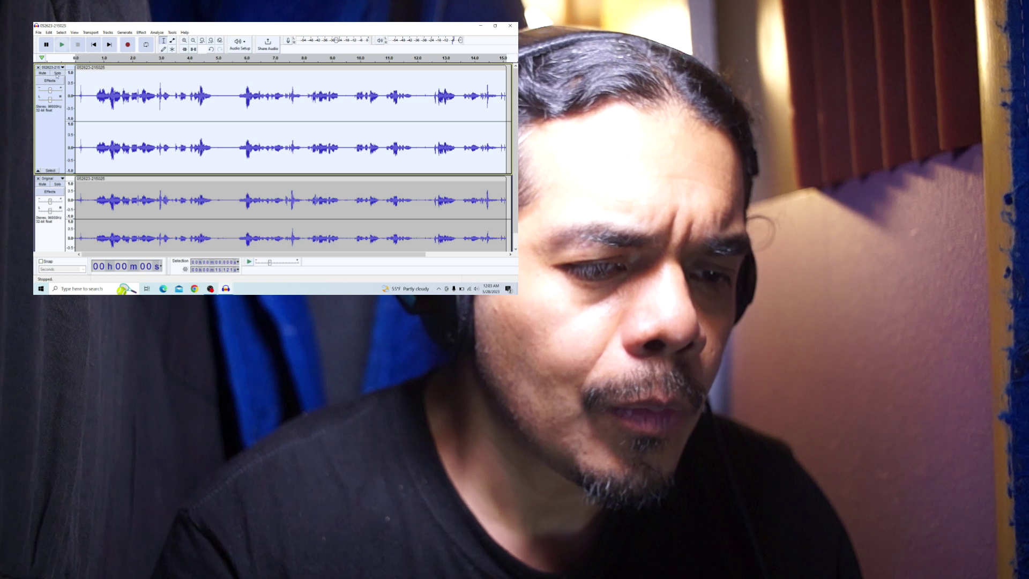
- Compare the processed track against the Original by muting each in turn during playback
{"action": "left_click", "coordinate": [43, 184]}
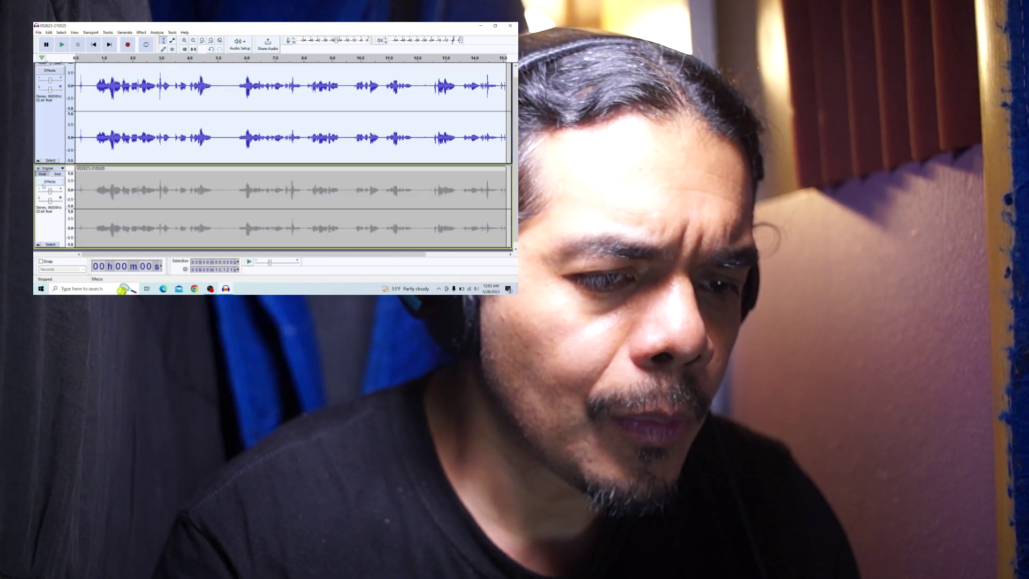
{"action": "left_click", "coordinate": [63, 48]}
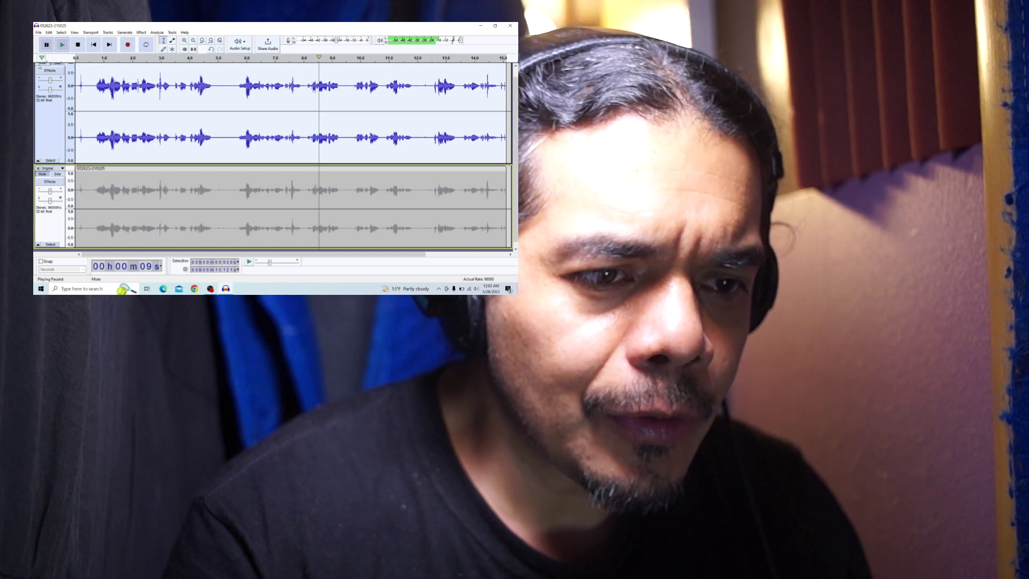
{"action": "scroll", "coordinate": [38, 66], "scroll_direction": "up", "scroll_amount": 1}
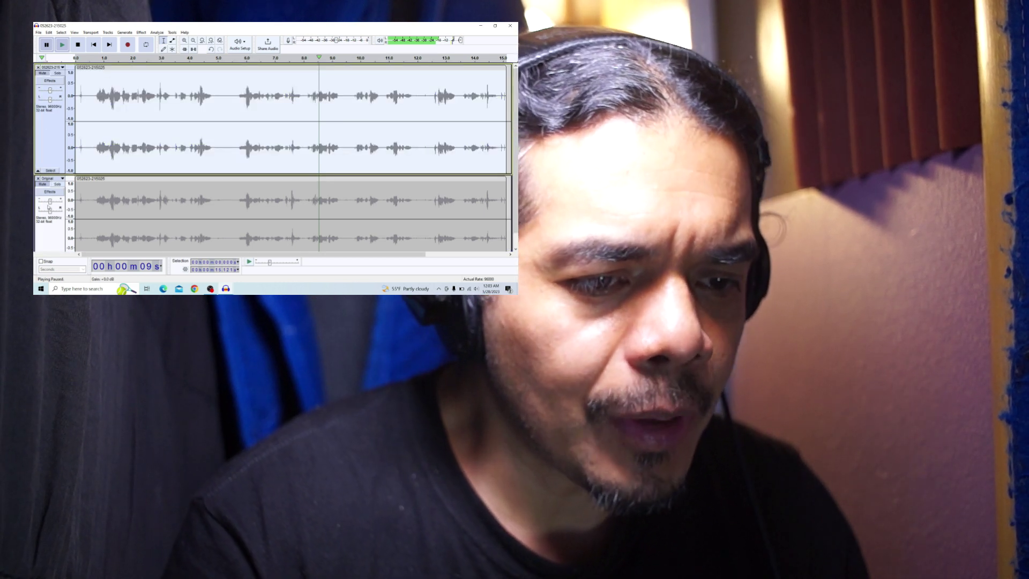
{"action": "left_click", "coordinate": [45, 185]}
{"action": "scroll", "coordinate": [45, 185], "scroll_direction": "down", "scroll_amount": 1}
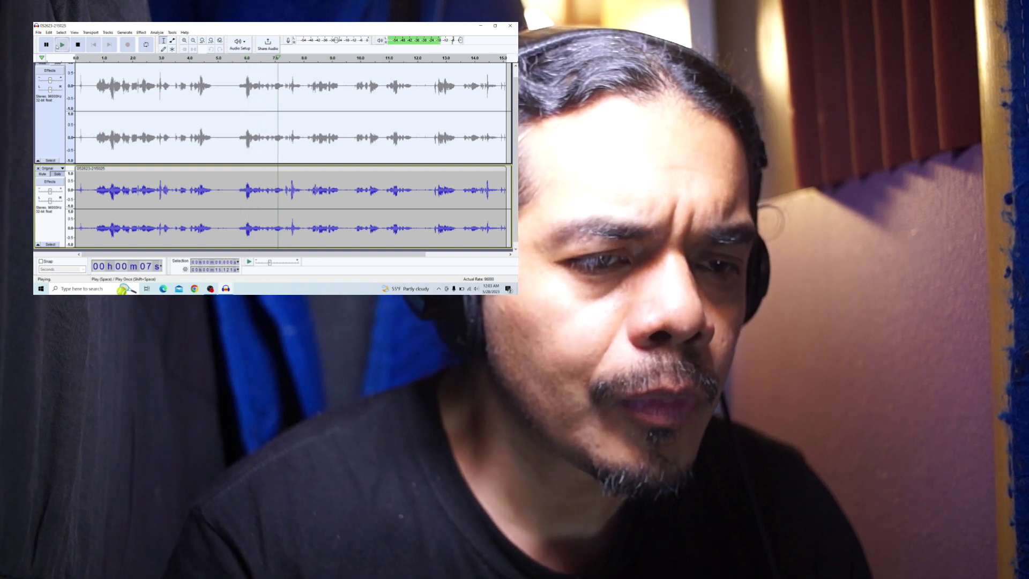
{"action": "left_click", "coordinate": [47, 45]}
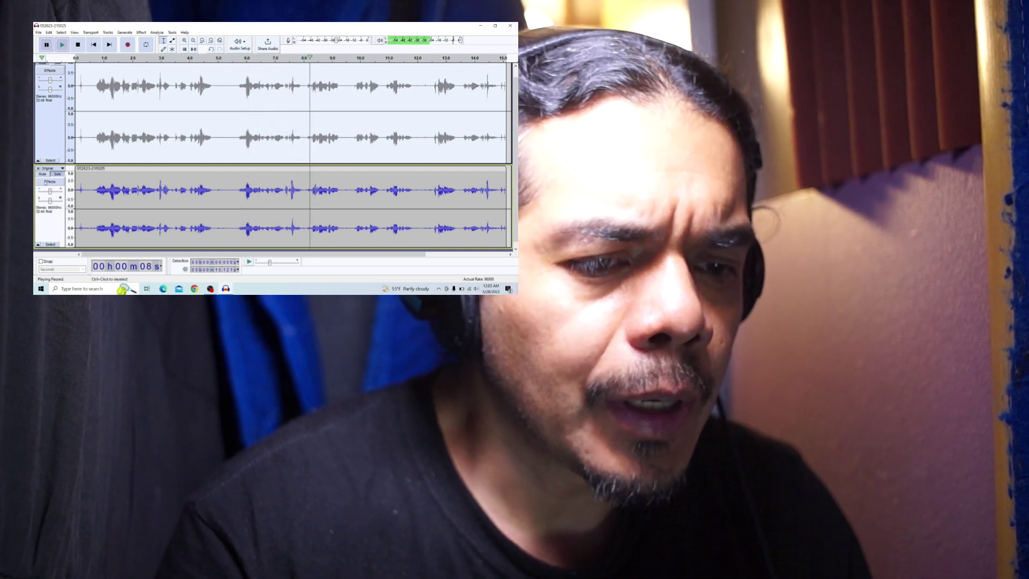
{"action": "left_click", "coordinate": [43, 174]}
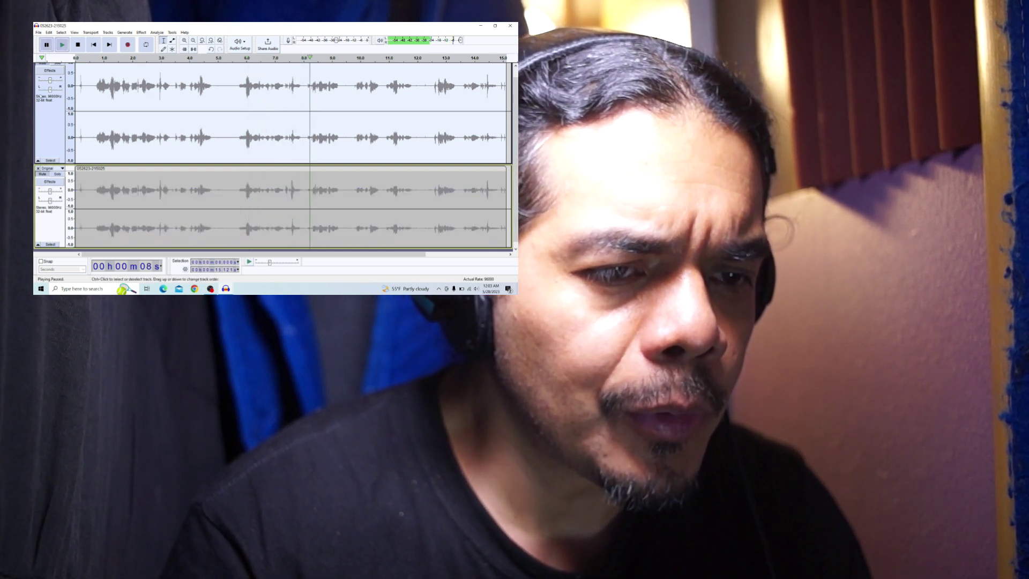
{"action": "left_click", "coordinate": [43, 65]}
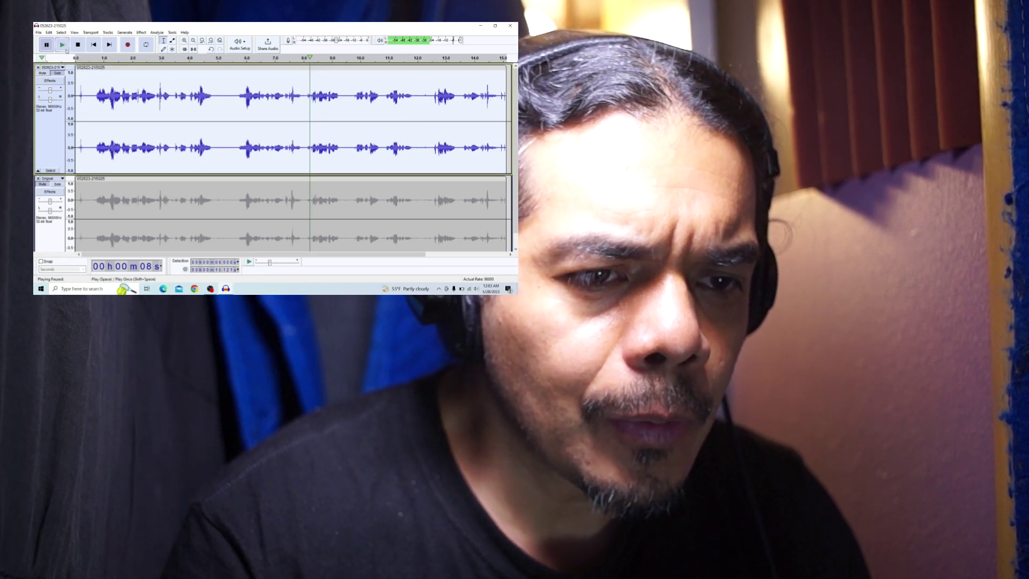
{"action": "left_click", "coordinate": [65, 49]}
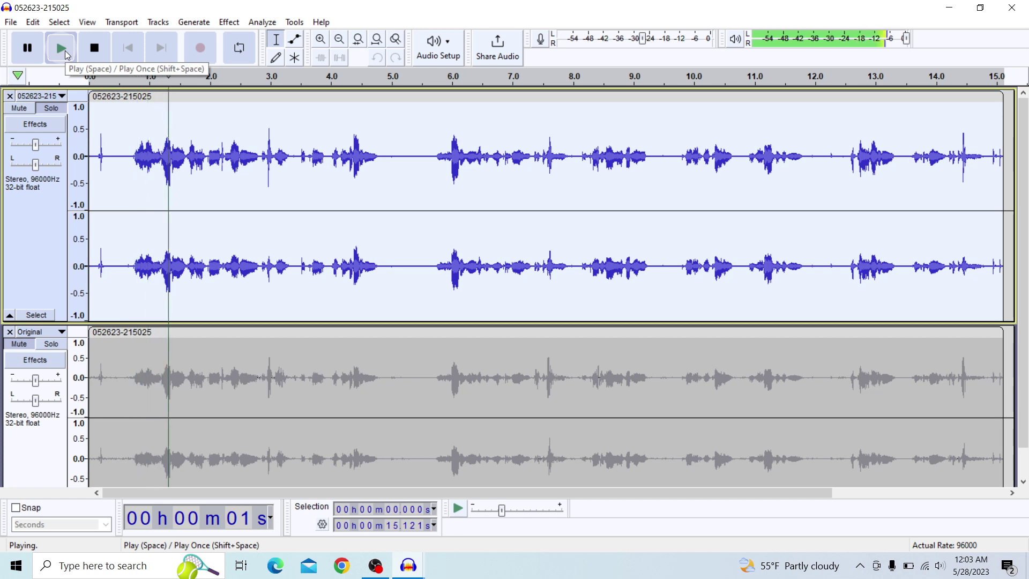